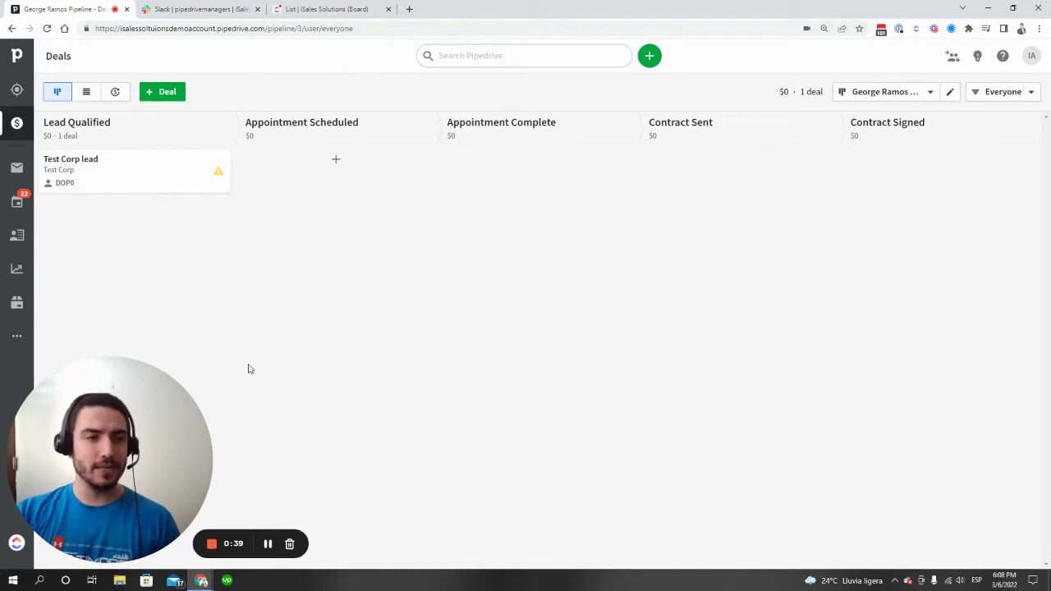
{"action": "left_click", "coordinate": [145, 173]}
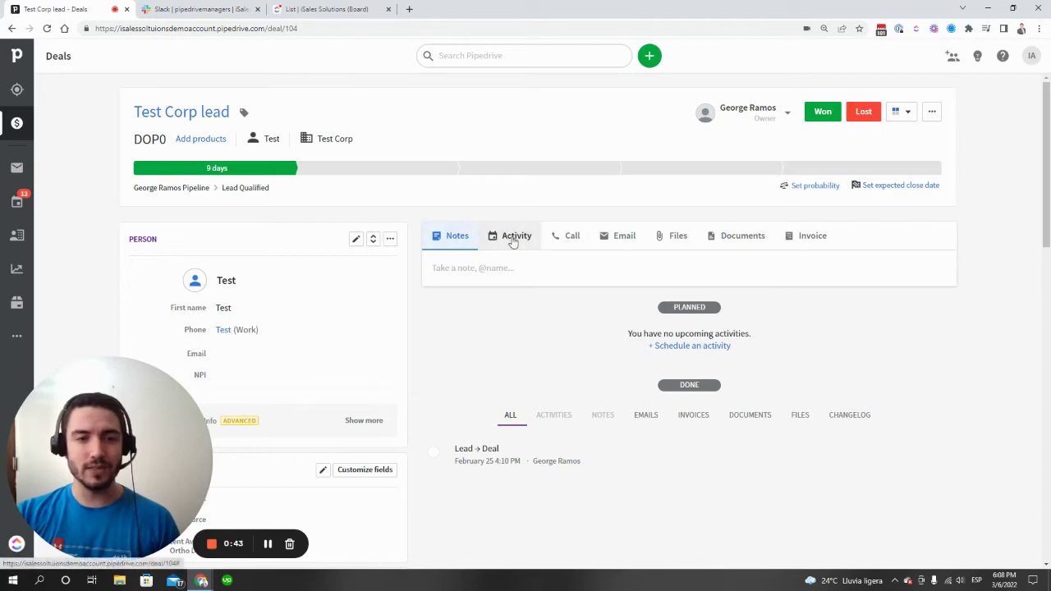
{"action": "left_click", "coordinate": [641, 273]}
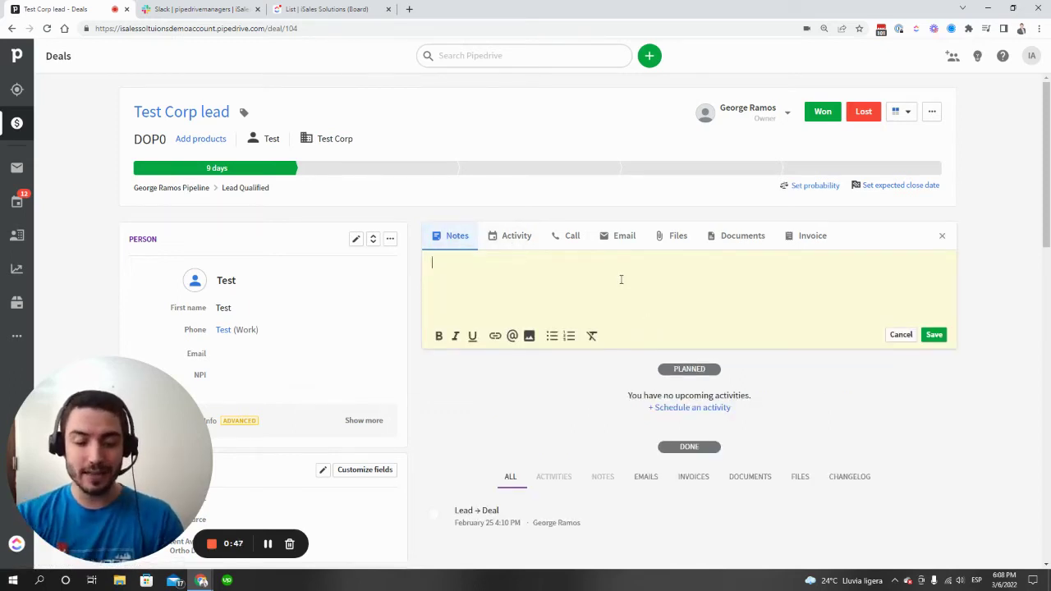
{"action": "type", "text": "@"}
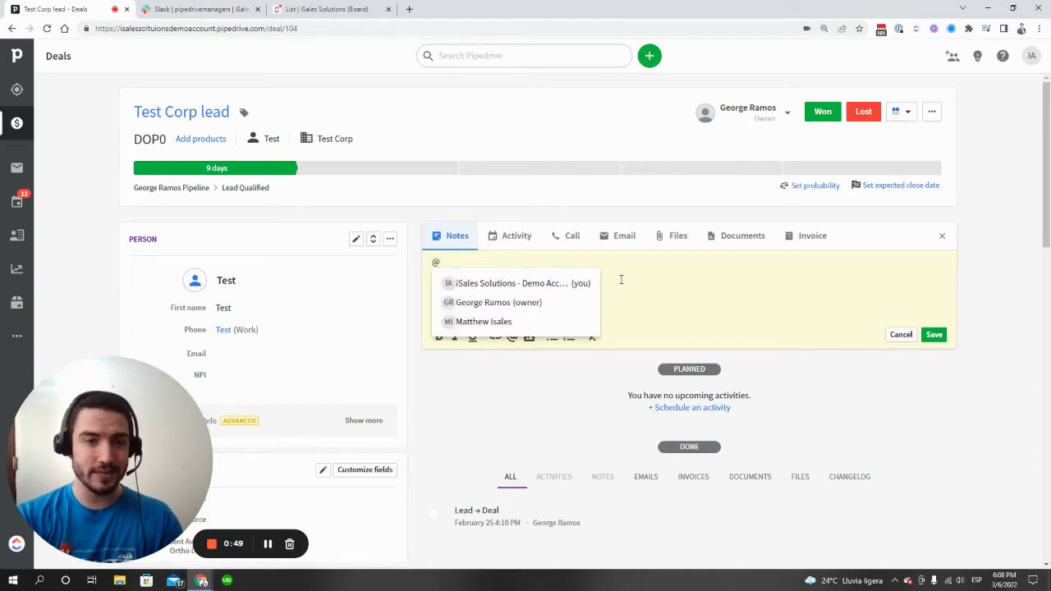
{"action": "left_click", "coordinate": [509, 322]}
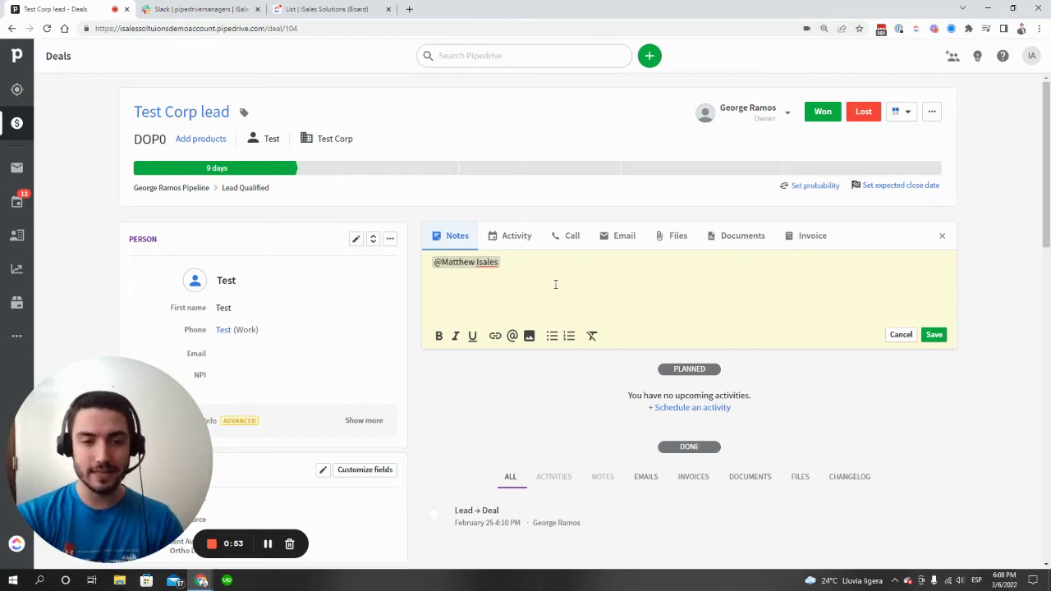
{"action": "type", "text": "what do"}
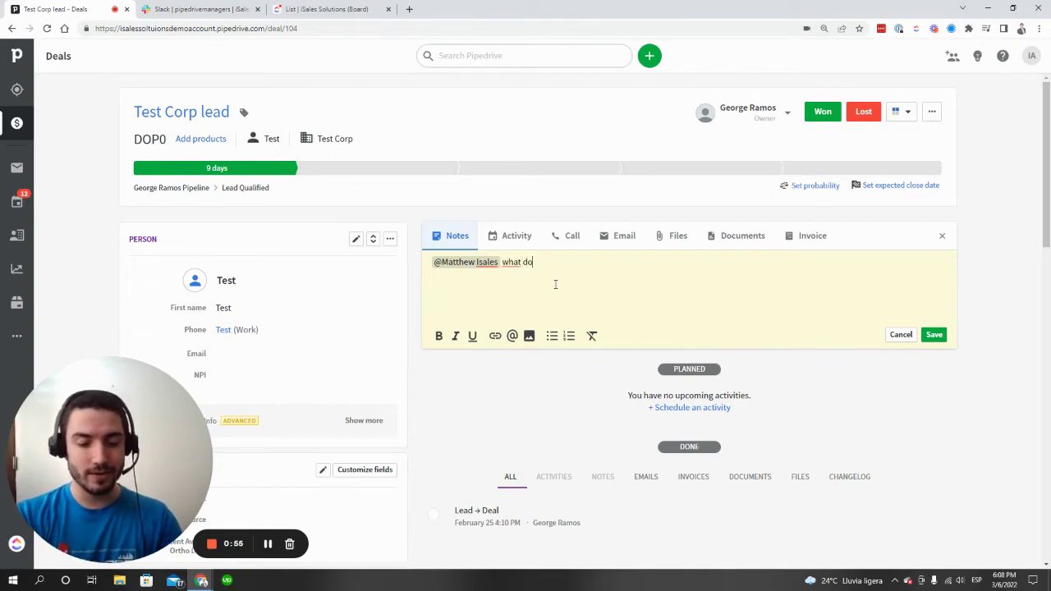
{"action": "type", "text": " you thin"}
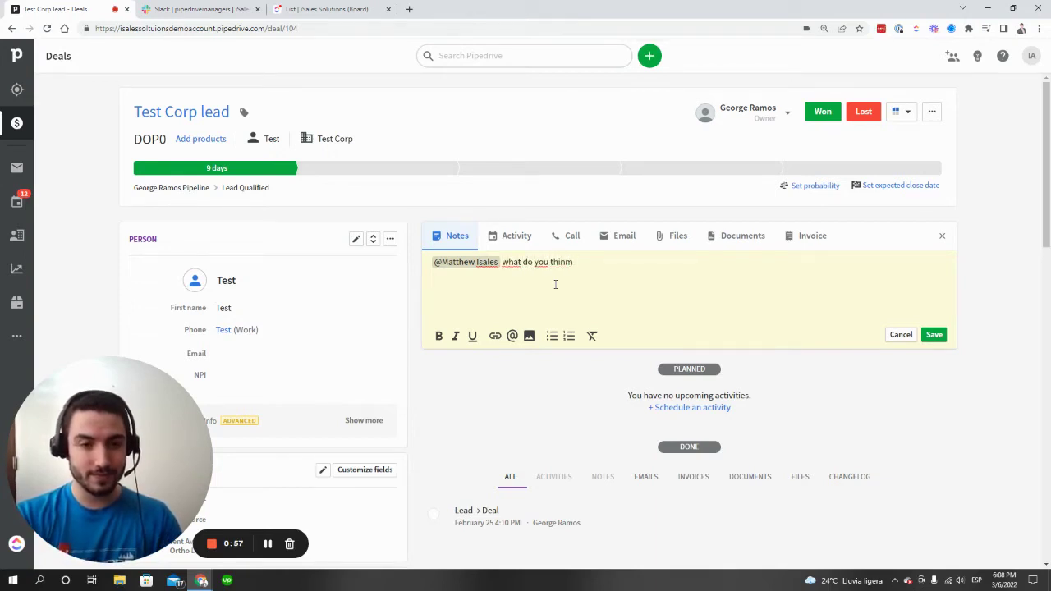
{"action": "type", "text": "k about this "}
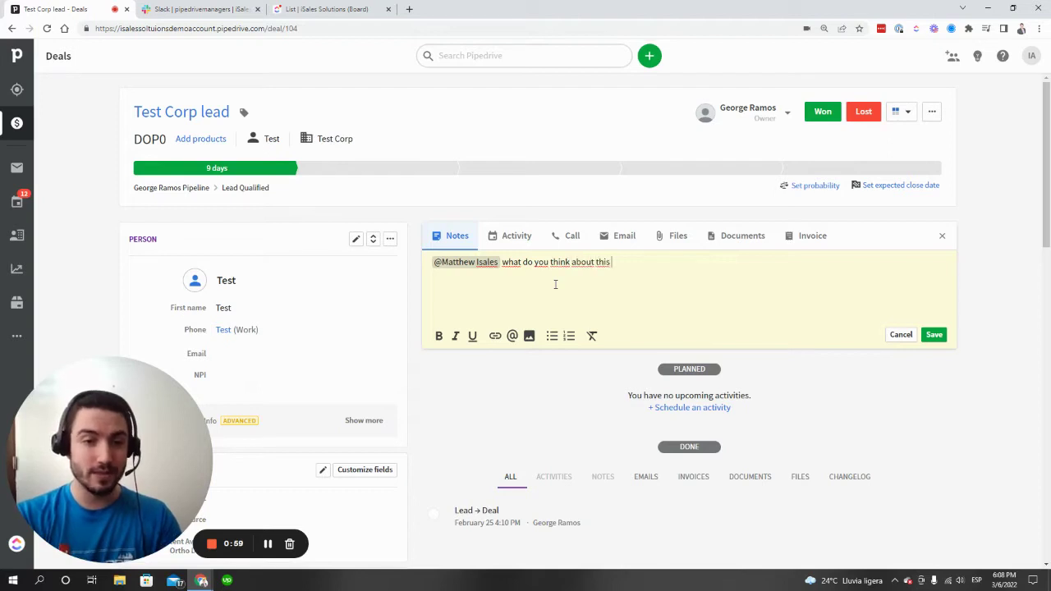
{"action": "type", "text": "deal?"}
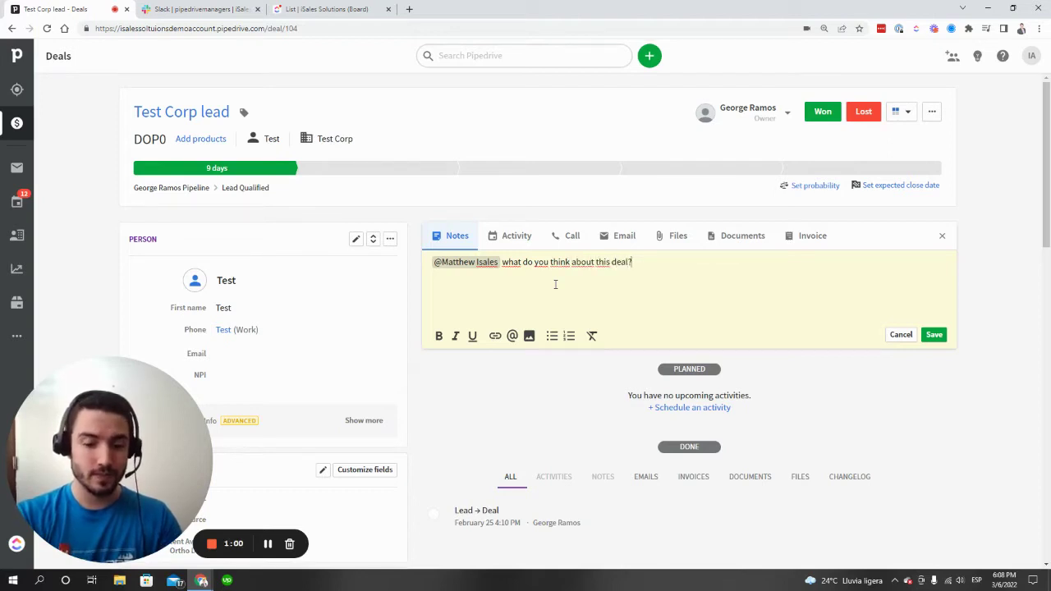
Save the note and dismiss the commenting tip and mobile-app notice.
{"action": "left_click", "coordinate": [934, 334]}
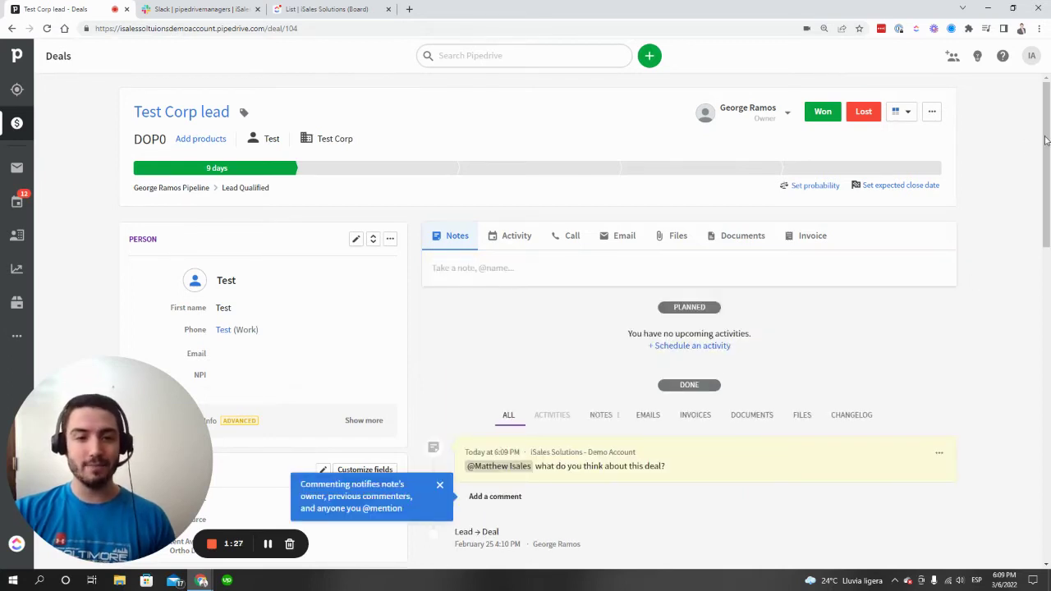
{"action": "left_click", "coordinate": [440, 485]}
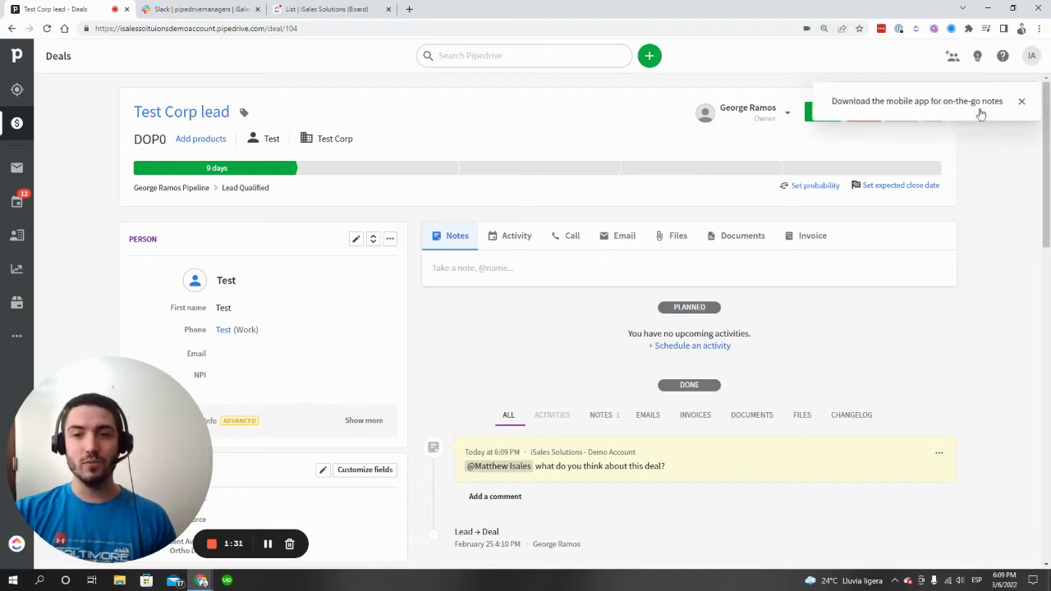
{"action": "left_click", "coordinate": [1021, 103]}
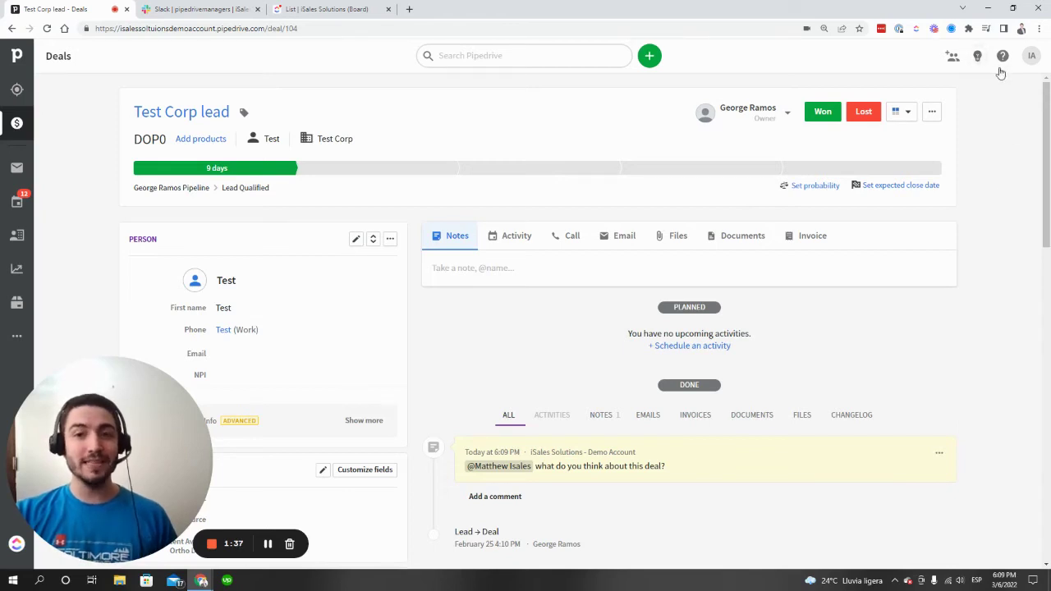
Open Quick Help and the Sales Assistant panel, then close the panel.
{"action": "left_click", "coordinate": [1002, 56]}
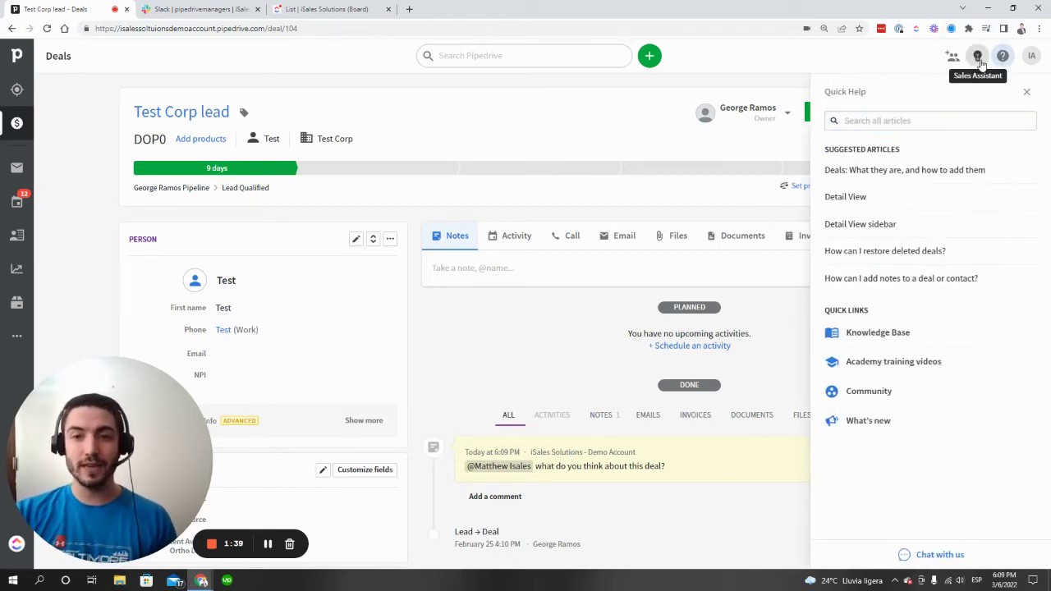
{"action": "left_click", "coordinate": [977, 56]}
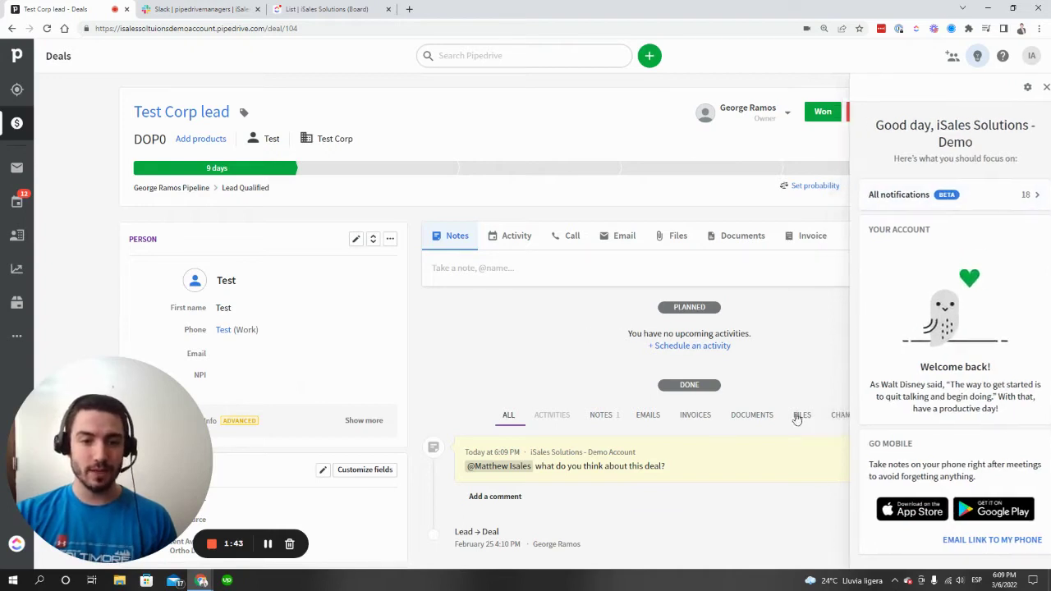
{"action": "left_click", "coordinate": [590, 335]}
Edit the saved note to replace the teammate mention with your own account, and save.
{"action": "left_click", "coordinate": [938, 453]}
{"action": "left_click", "coordinate": [910, 486]}
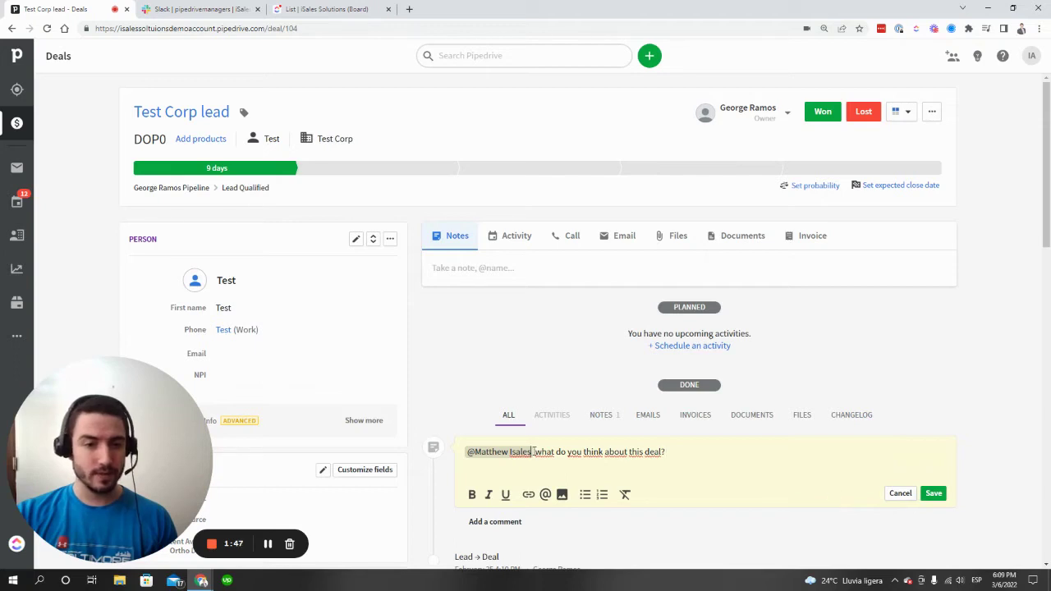
{"action": "left_click", "coordinate": [535, 451]}
{"action": "key", "text": "BackSpace"}
{"action": "type", "text": "@"}
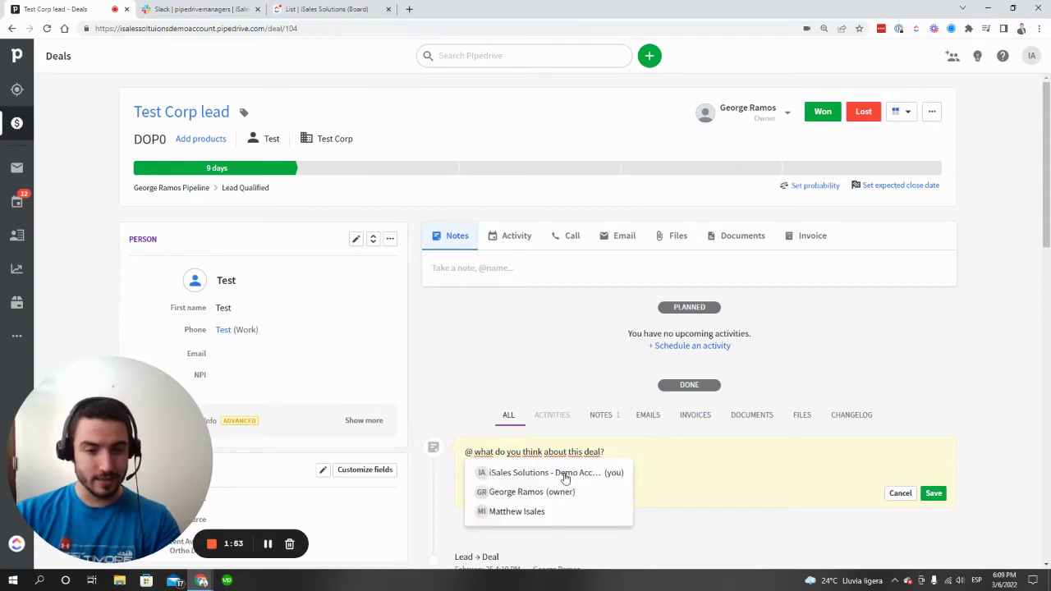
{"action": "left_click", "coordinate": [564, 472]}
{"action": "left_click", "coordinate": [933, 493]}
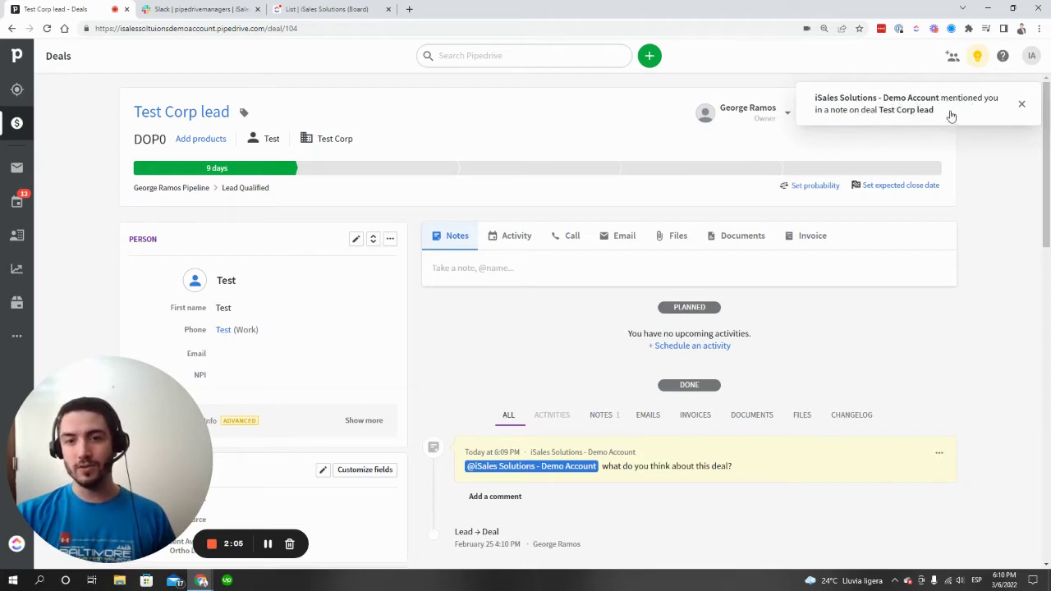
Follow the new mention notification to the highlighted note on Test Corp lead.
{"action": "left_click", "coordinate": [989, 115]}
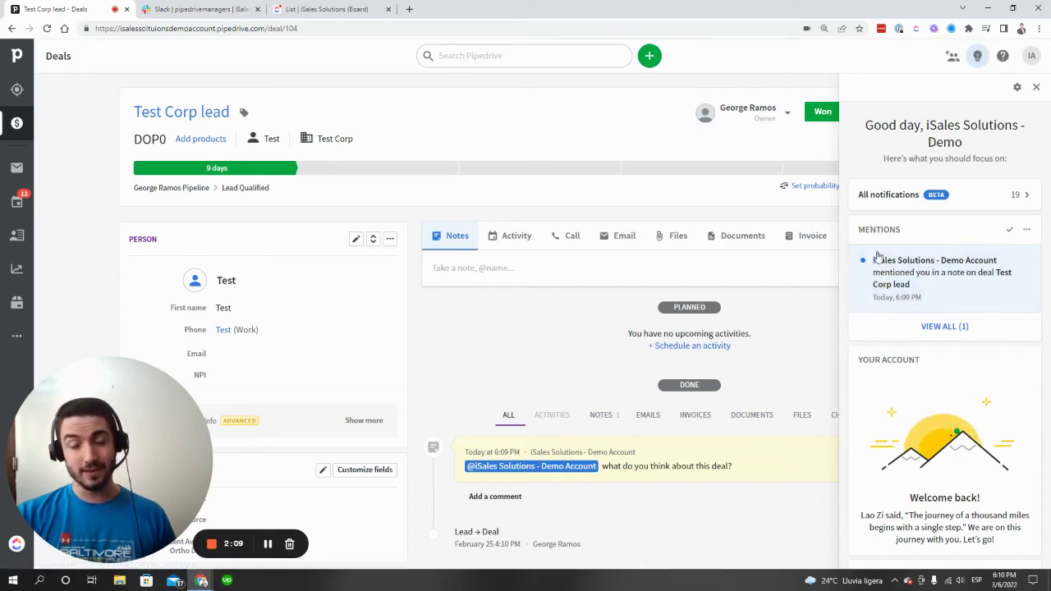
{"action": "left_click", "coordinate": [985, 276]}
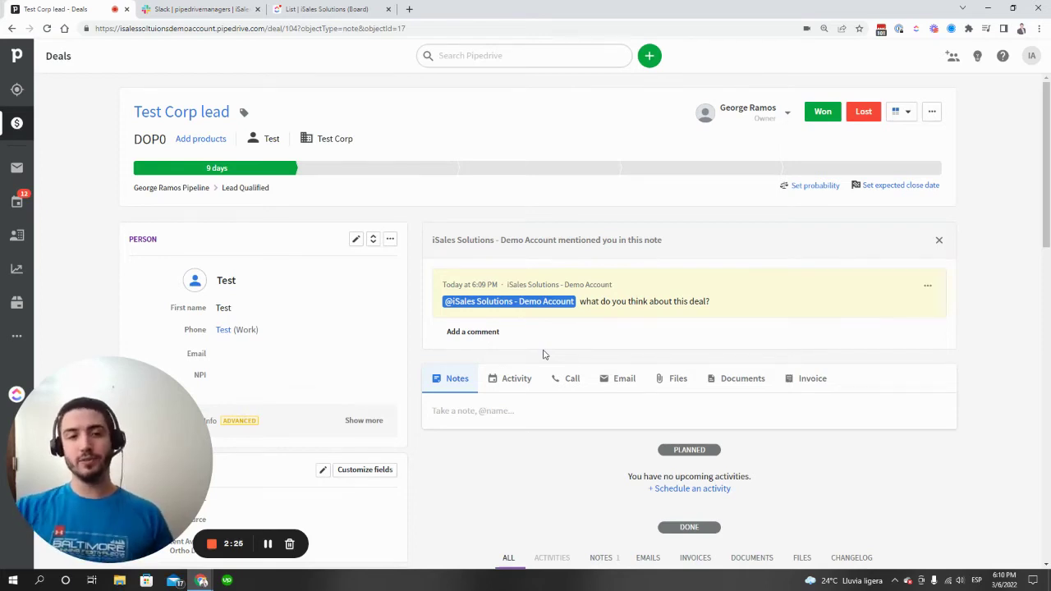
Reply 'I thjink it is a good opportunity' to the note and close the mention panel.
{"action": "left_click", "coordinate": [490, 336]}
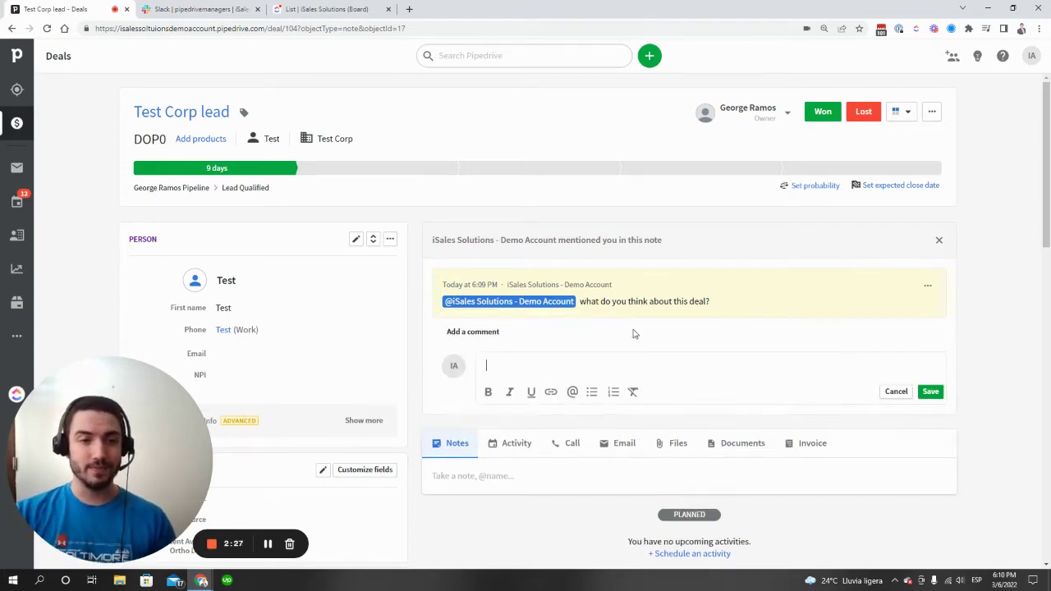
{"action": "type", "text": "I thj"}
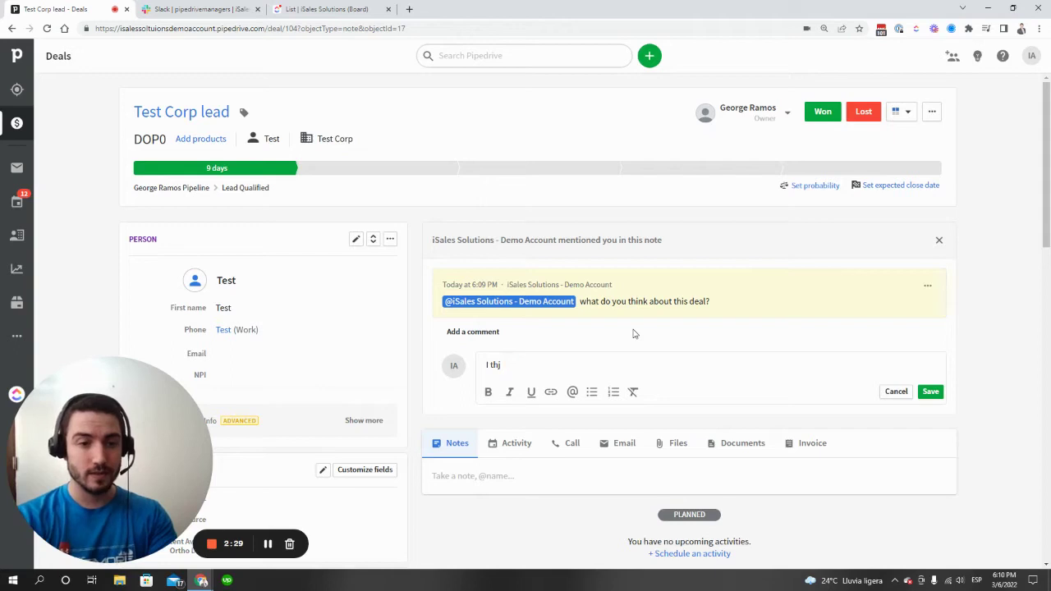
{"action": "key", "text": "BackSpace"}
{"action": "type", "text": "ink it is a "}
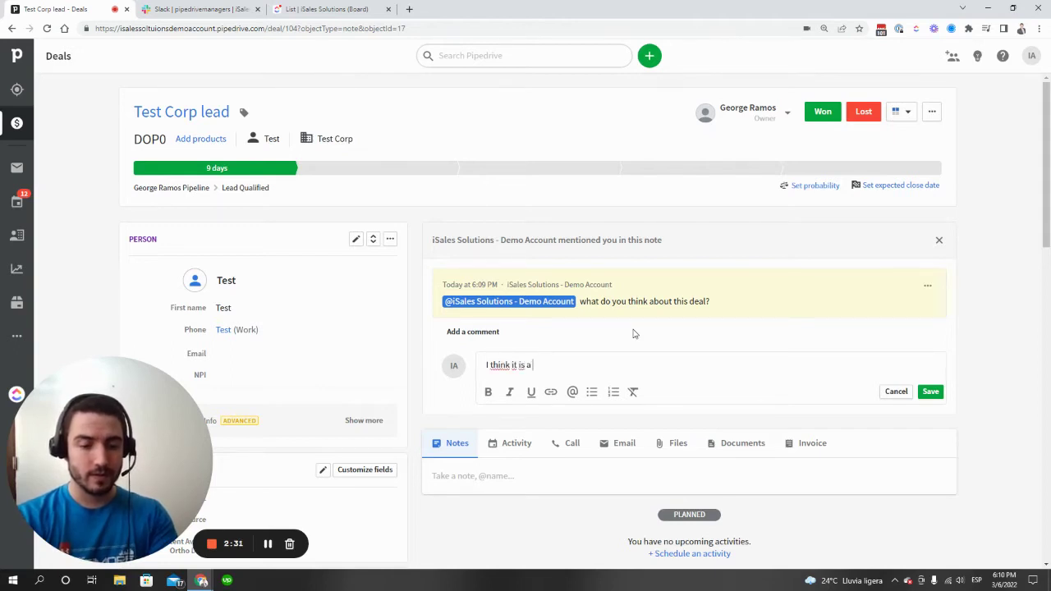
{"action": "type", "text": "good opportunity"}
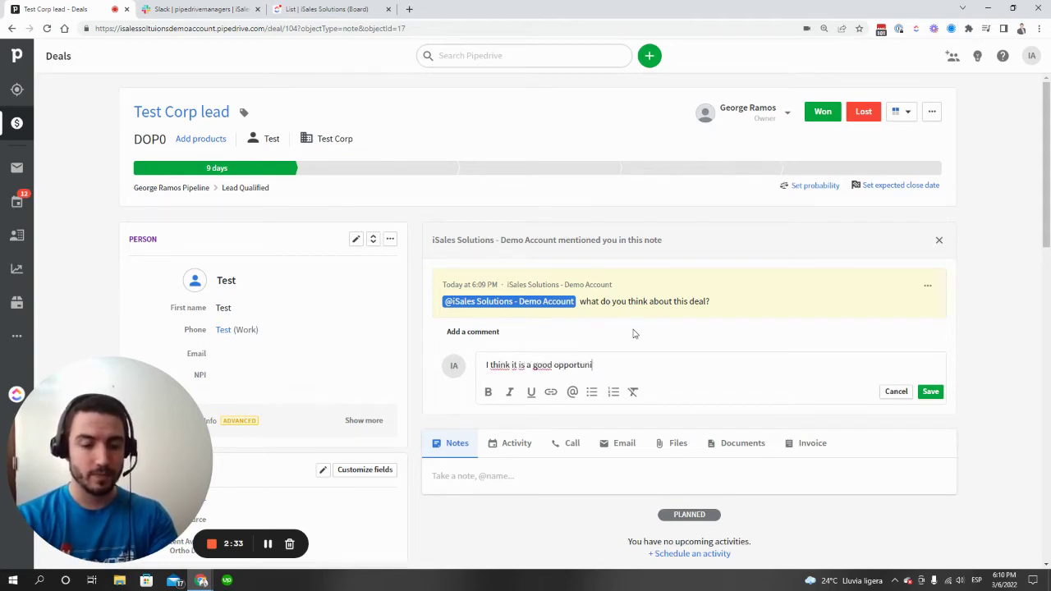
{"action": "left_click", "coordinate": [930, 391]}
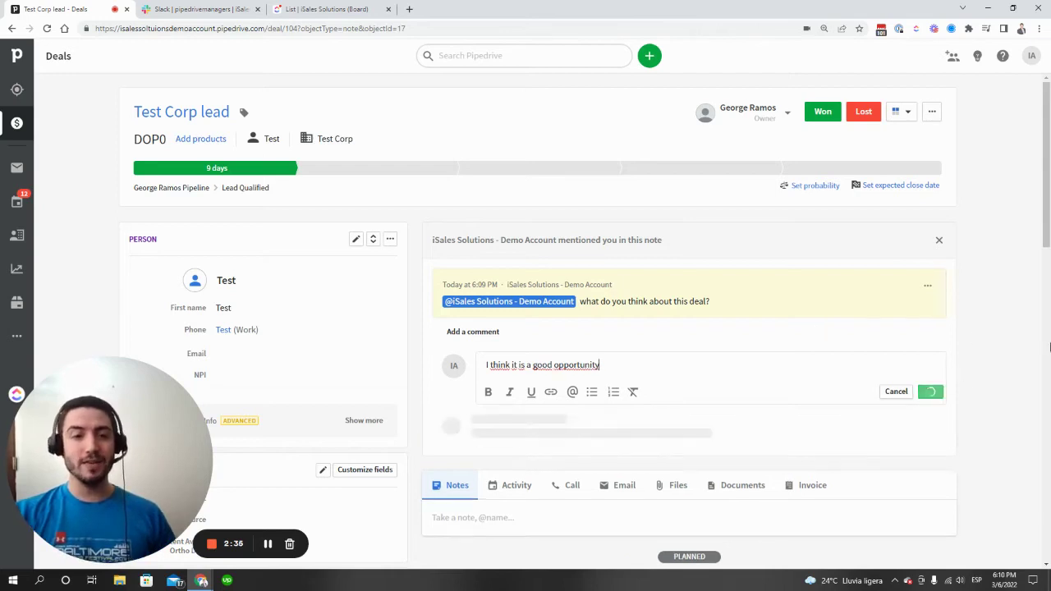
{"action": "left_click", "coordinate": [938, 243]}
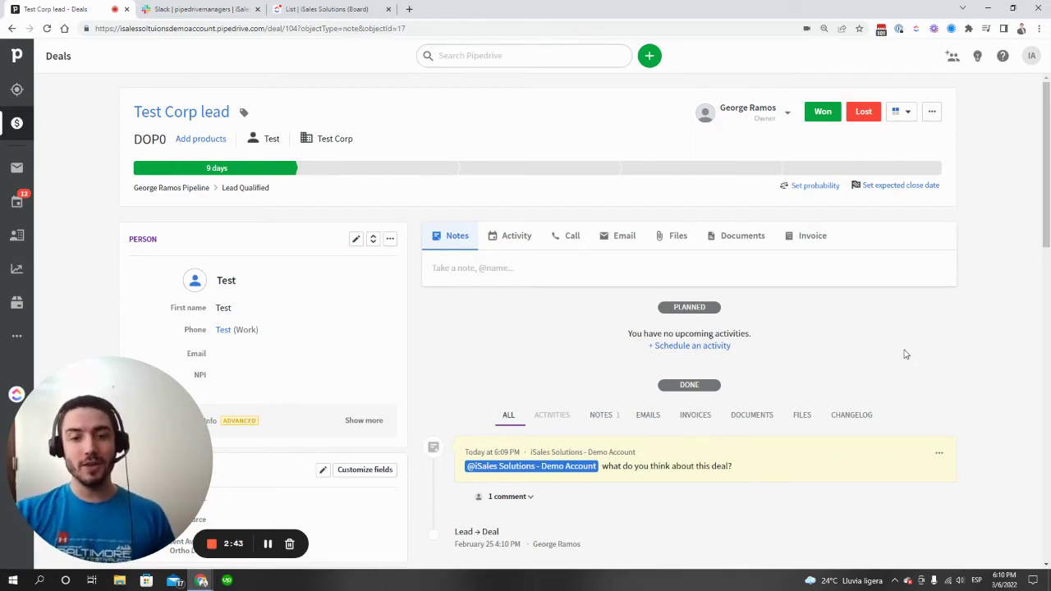
Expand the note's thread to show its 1 comment, then return to the top of the feed.
{"action": "scroll", "coordinate": [472, 386], "scroll_direction": "down", "scroll_amount": 1}
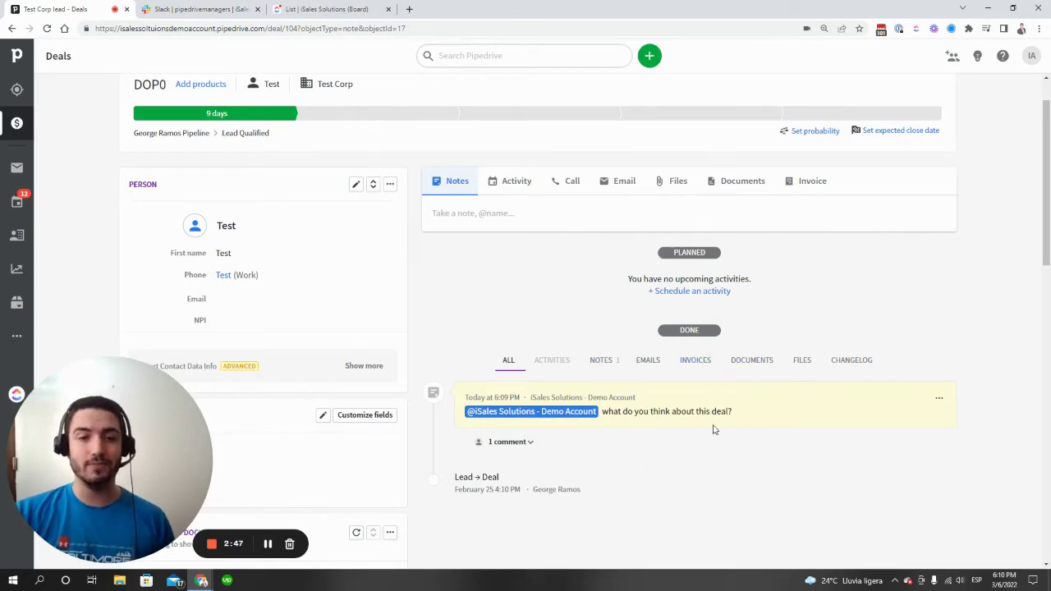
{"action": "left_click", "coordinate": [521, 442]}
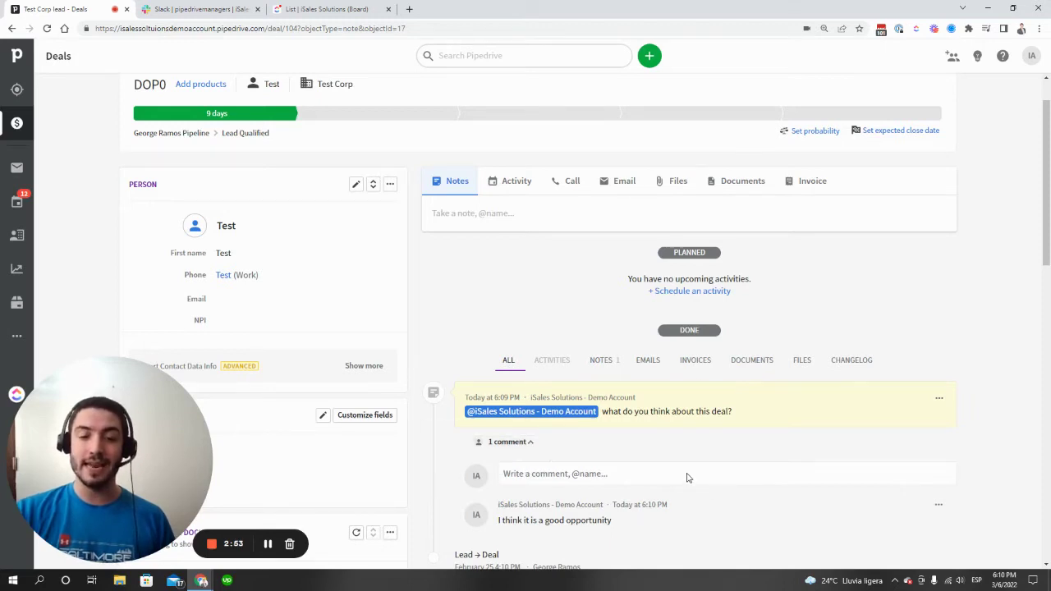
{"action": "scroll", "coordinate": [697, 483], "scroll_direction": "up", "scroll_amount": 1}
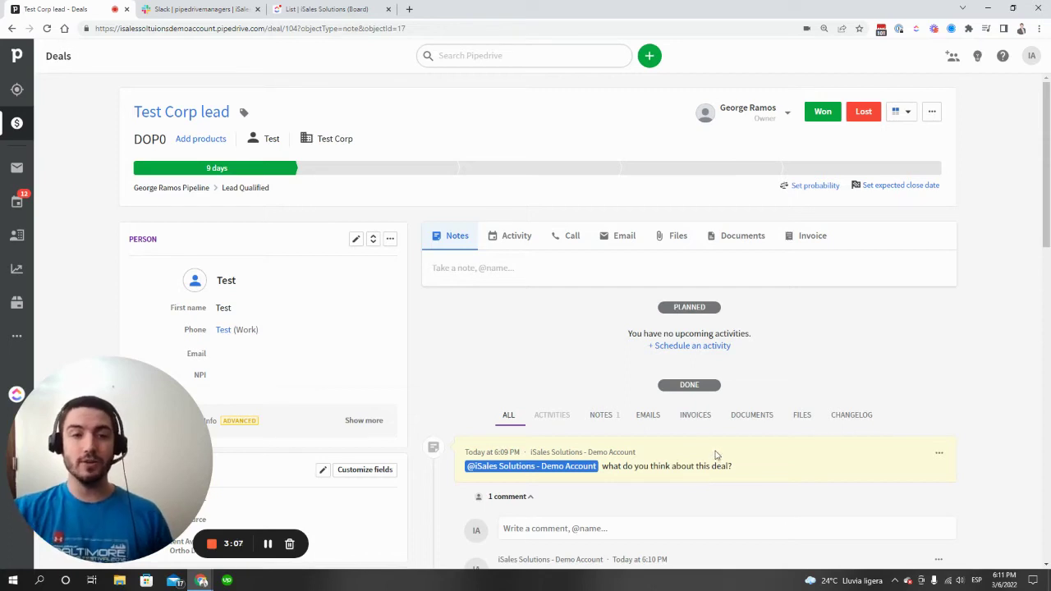
{"action": "left_click", "coordinate": [530, 236]}
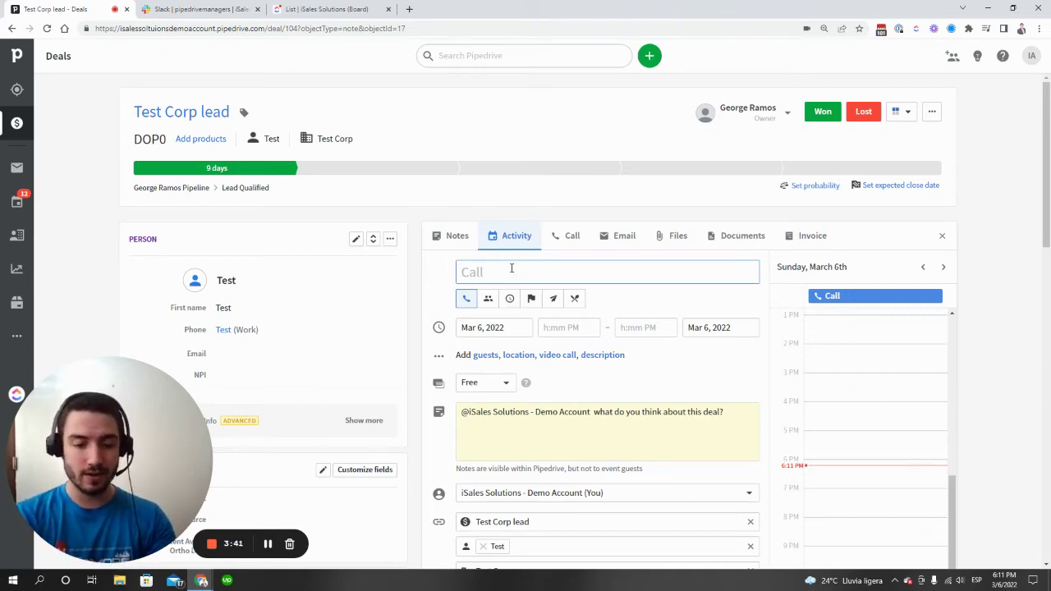
{"action": "type", "text": "Call "}
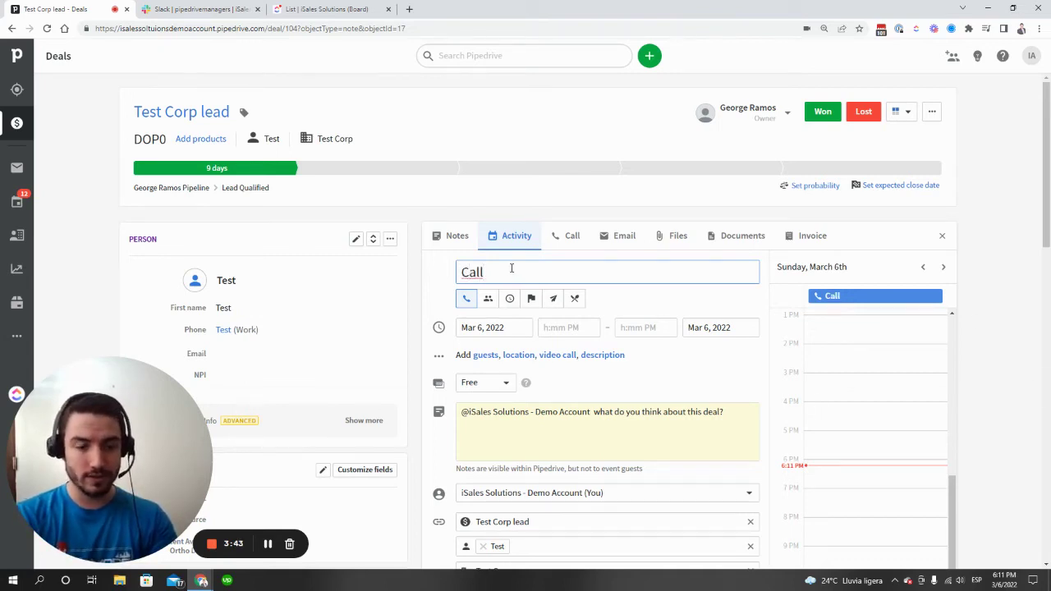
{"action": "type", "text": "TEST"}
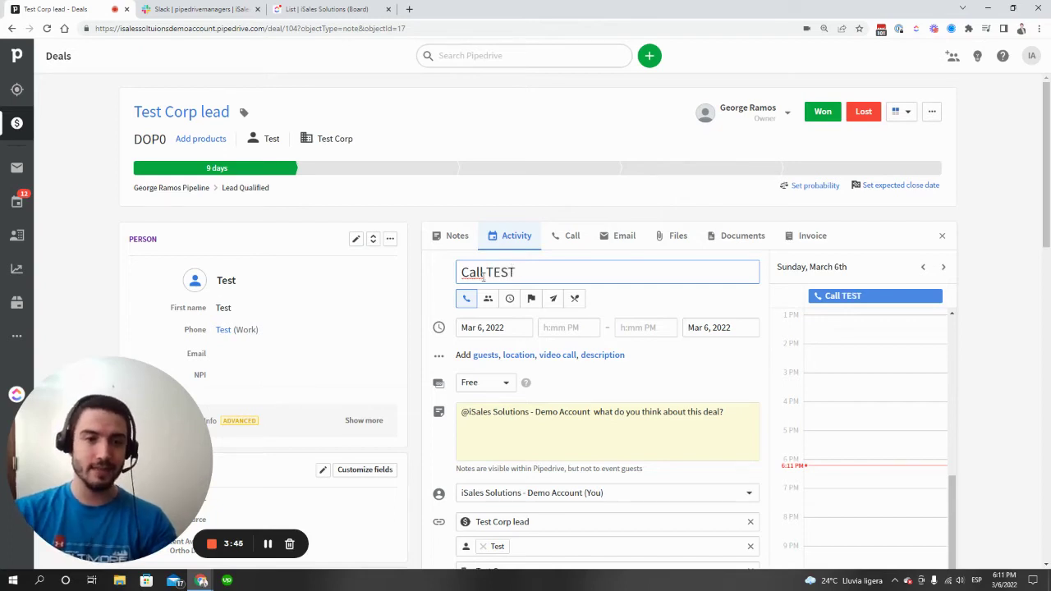
{"action": "left_click", "coordinate": [467, 301]}
{"action": "left_click", "coordinate": [494, 331]}
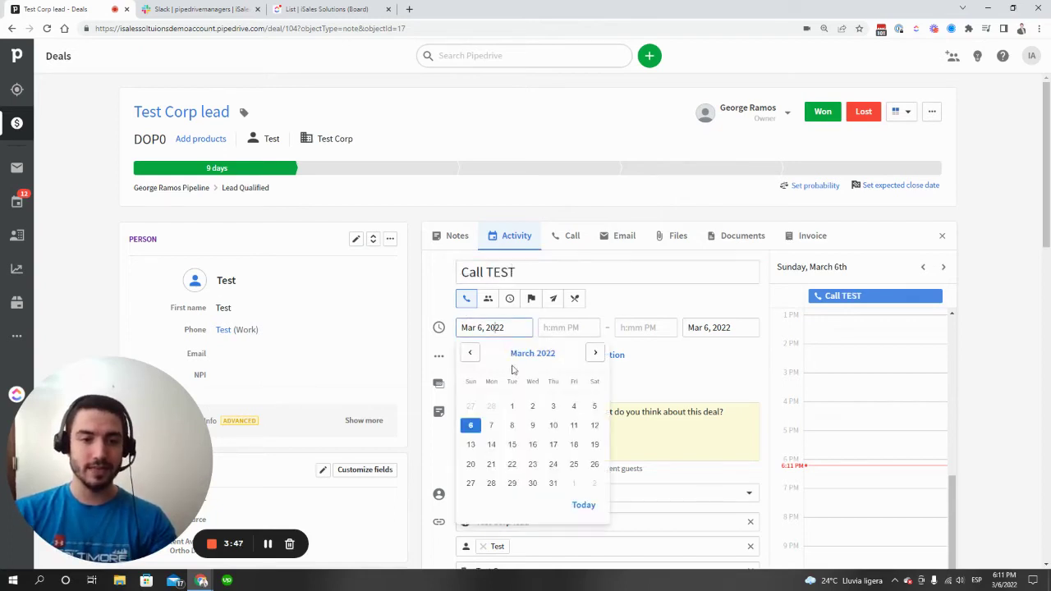
{"action": "left_click", "coordinate": [510, 429]}
{"action": "scroll", "coordinate": [650, 415], "scroll_direction": "down", "scroll_amount": 1}
{"action": "scroll", "coordinate": [650, 415], "scroll_direction": "down", "scroll_amount": 2}
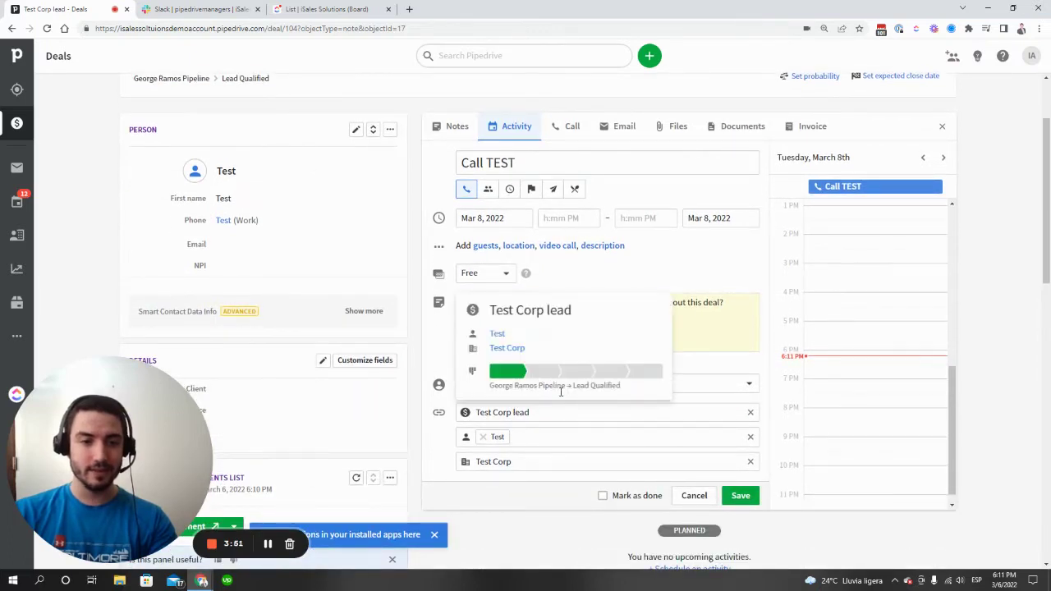
{"action": "left_click", "coordinate": [748, 383]}
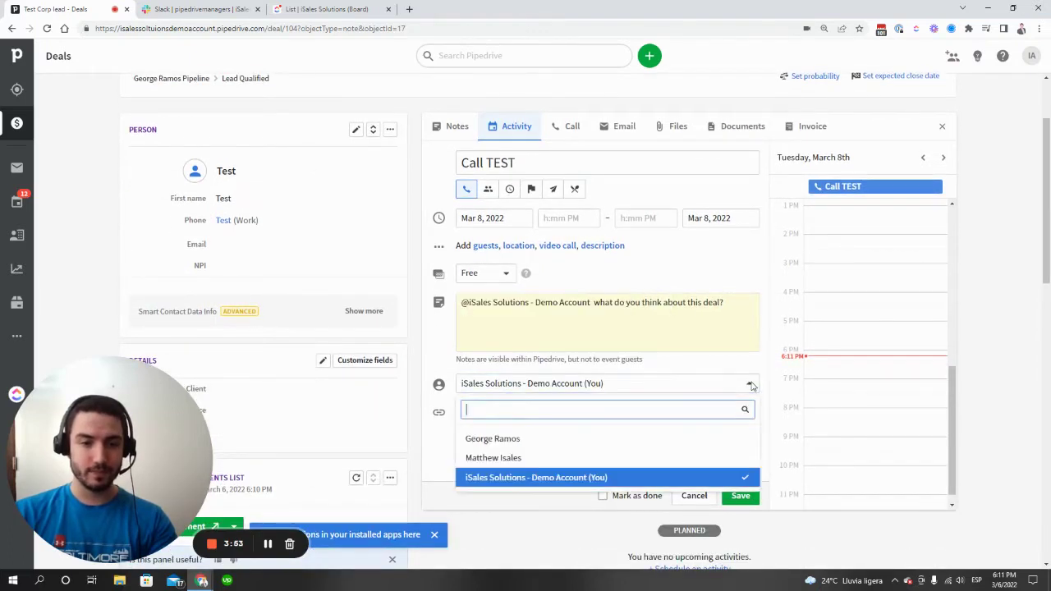
{"action": "left_click", "coordinate": [584, 441]}
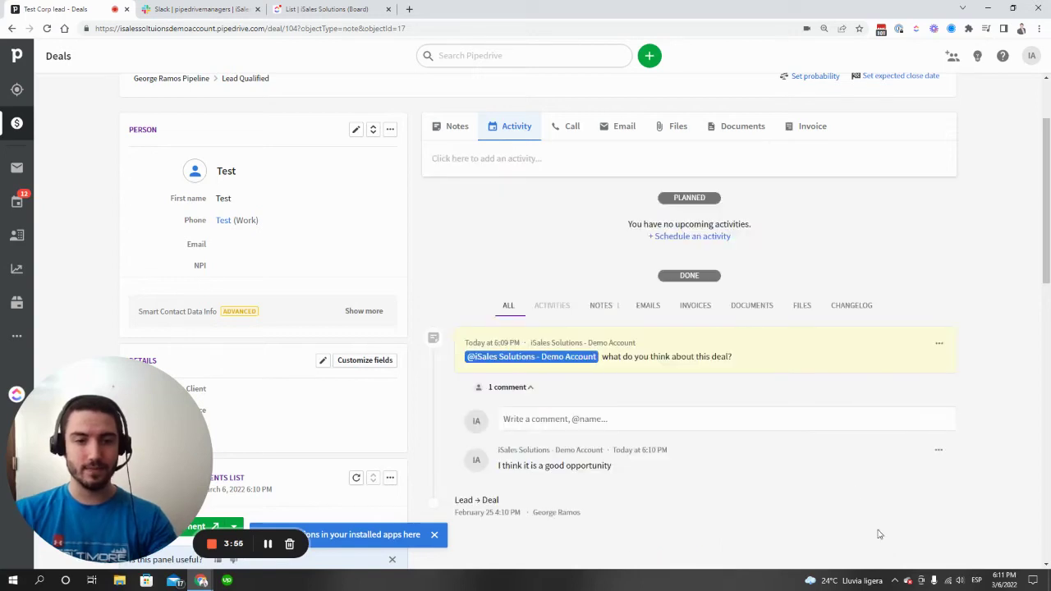
Scroll up to review the planned Call TEST activity for Tuesday.
{"action": "scroll", "coordinate": [833, 446], "scroll_direction": "up", "scroll_amount": 3}
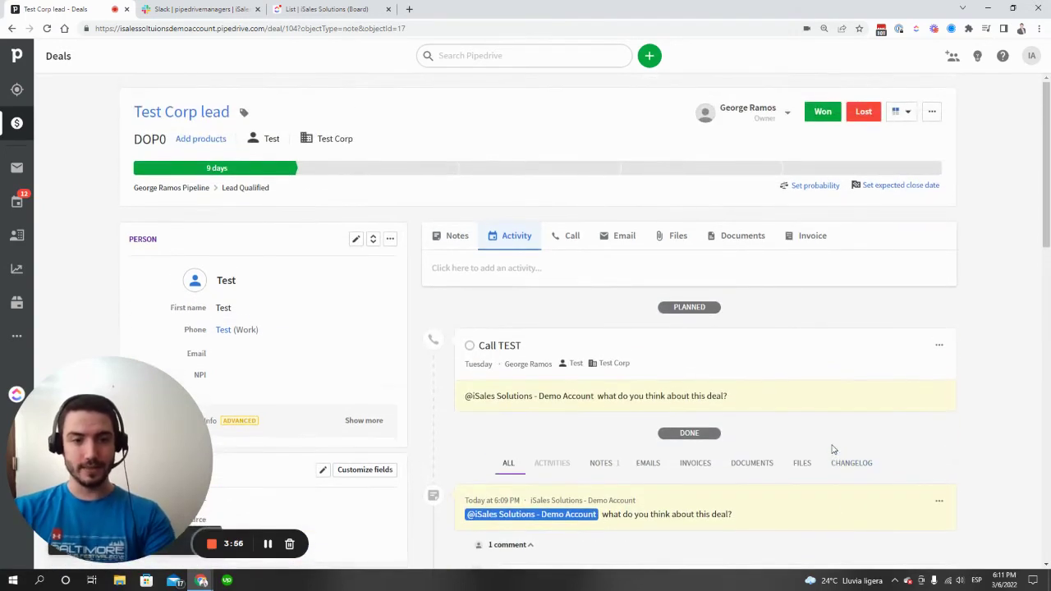
Open the Activities list, filtered to activities assigned to you.
{"action": "left_click", "coordinate": [15, 203]}
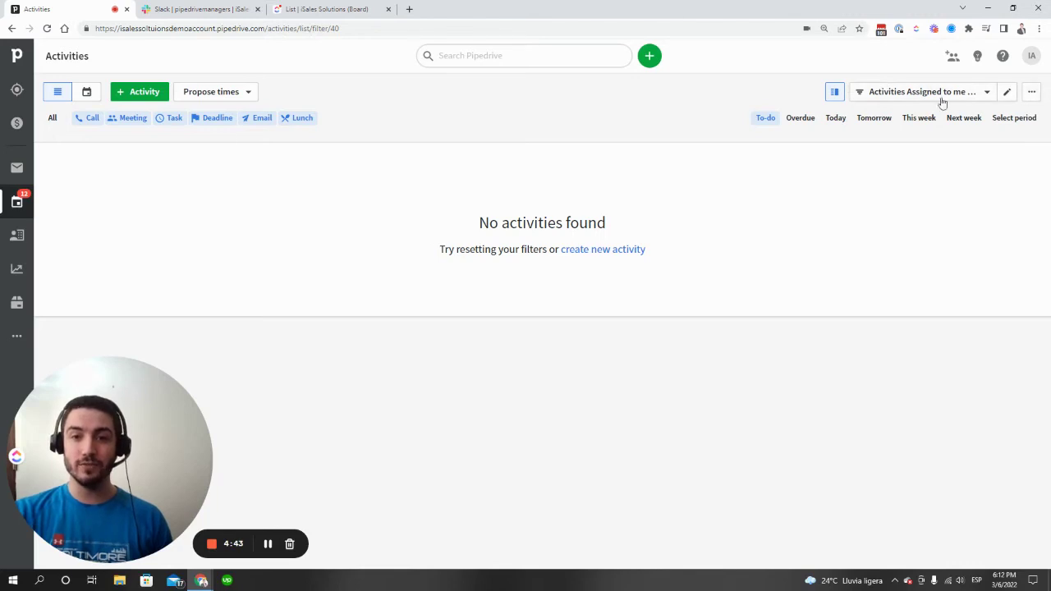
{"action": "left_click", "coordinate": [1006, 92]}
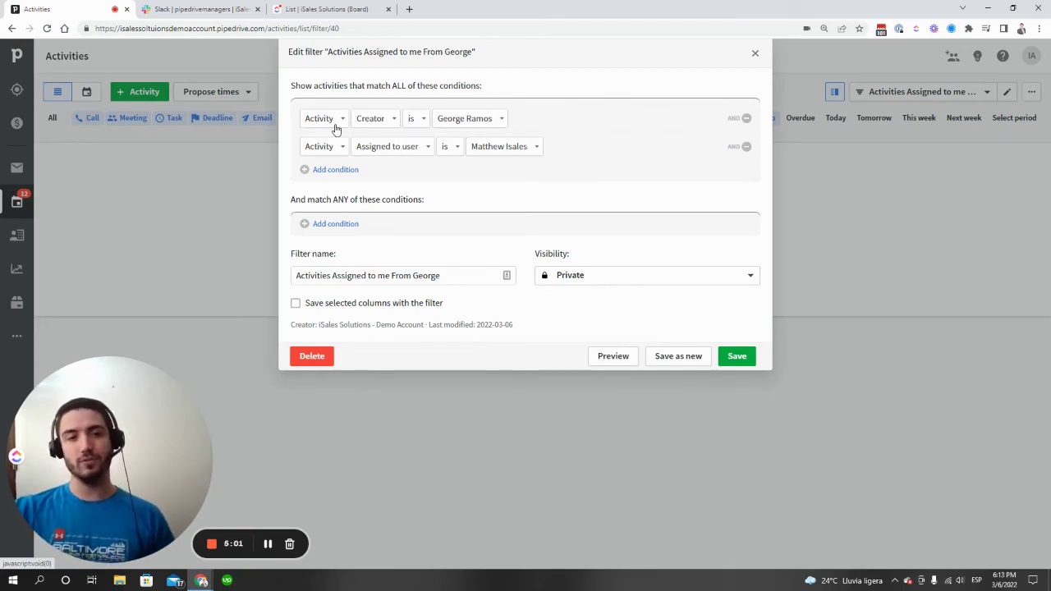
{"action": "left_click", "coordinate": [530, 147]}
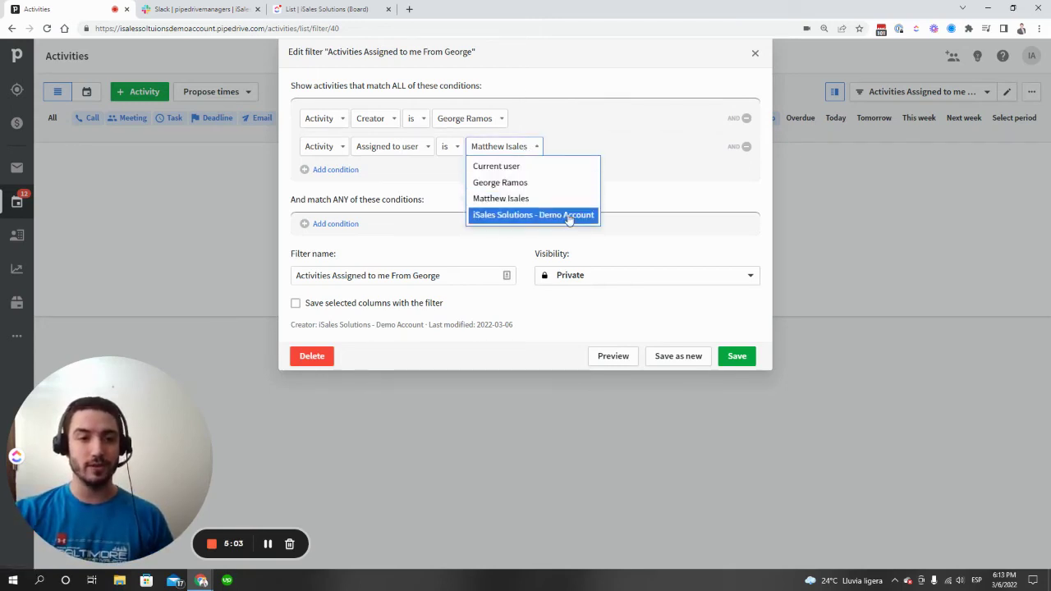
{"action": "left_click", "coordinate": [768, 57]}
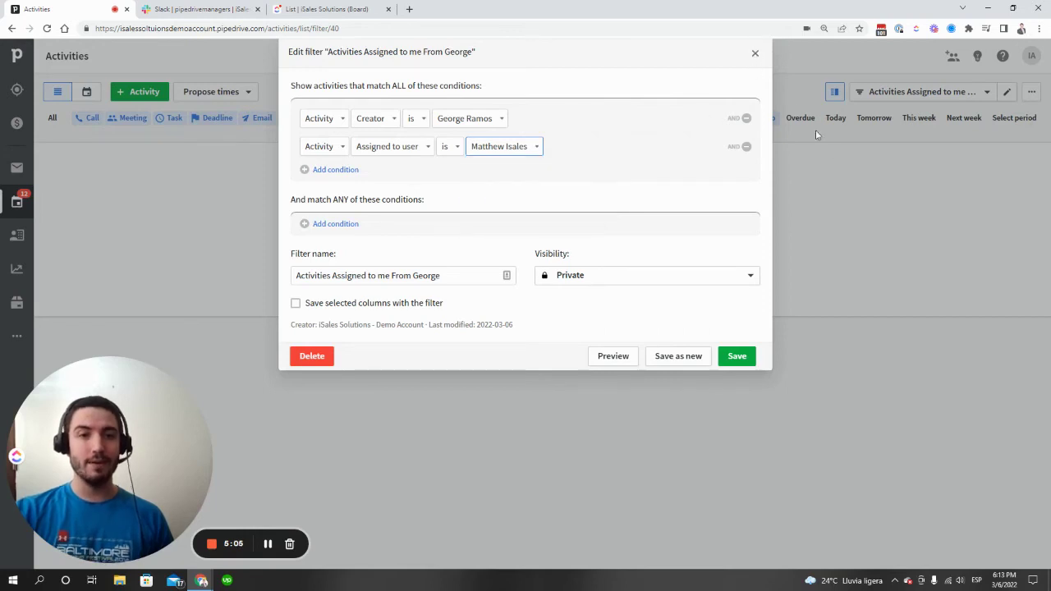
{"action": "left_click", "coordinate": [756, 55]}
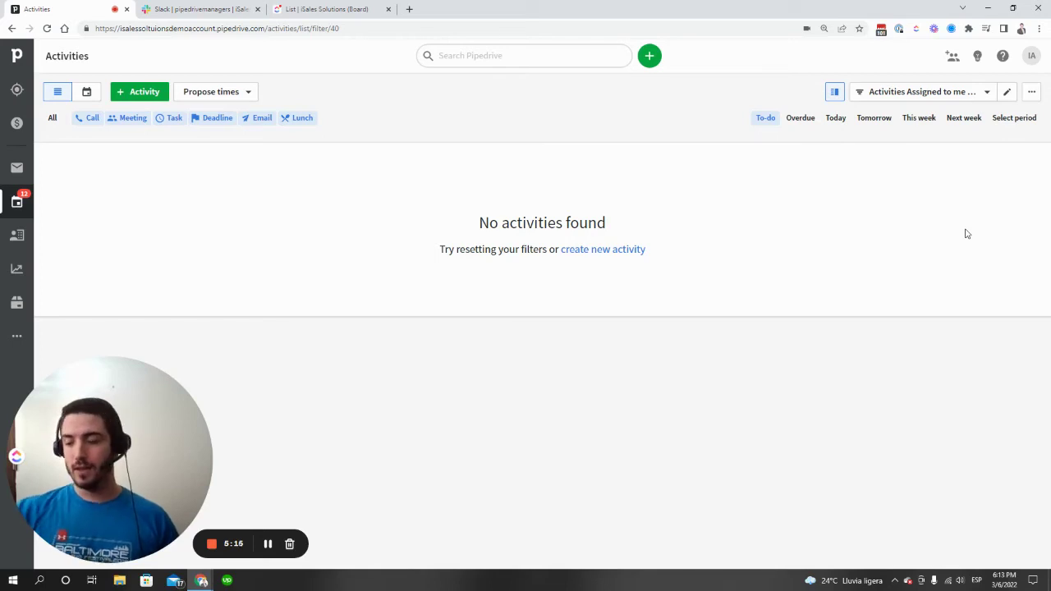
View the deals pipeline with Test Corp lead, then switch to Slack's #pipedrivemanagers channel.
{"action": "left_click", "coordinate": [16, 125]}
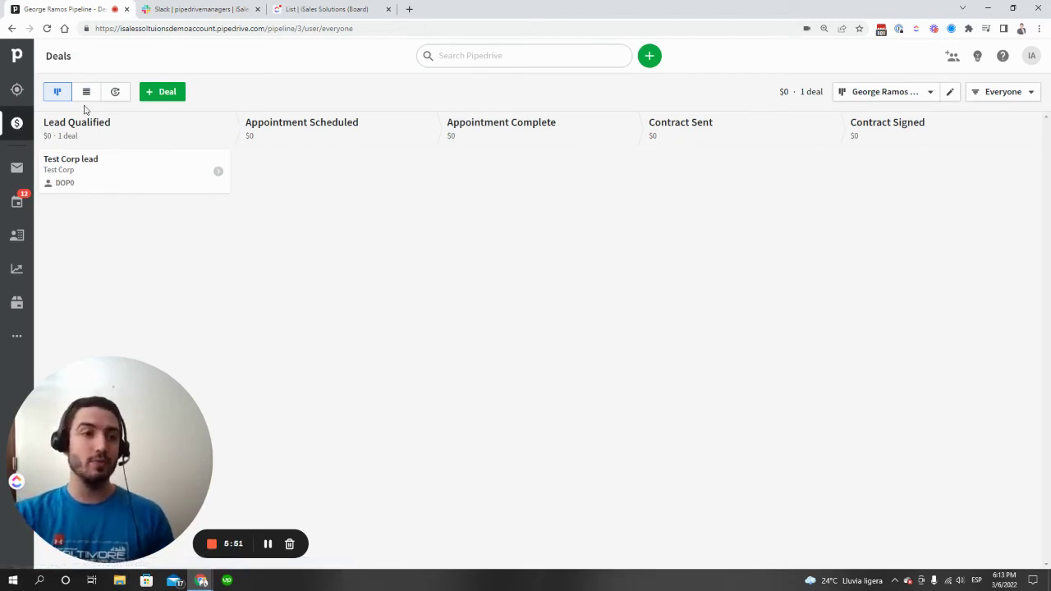
{"action": "left_click", "coordinate": [193, 9]}
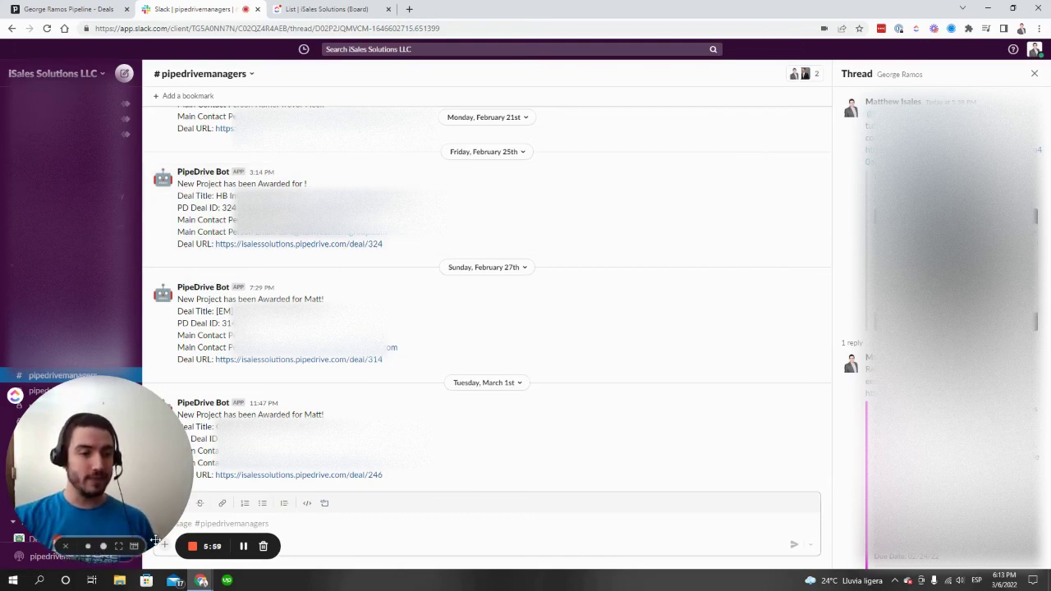
{"action": "left_click", "coordinate": [104, 547]}
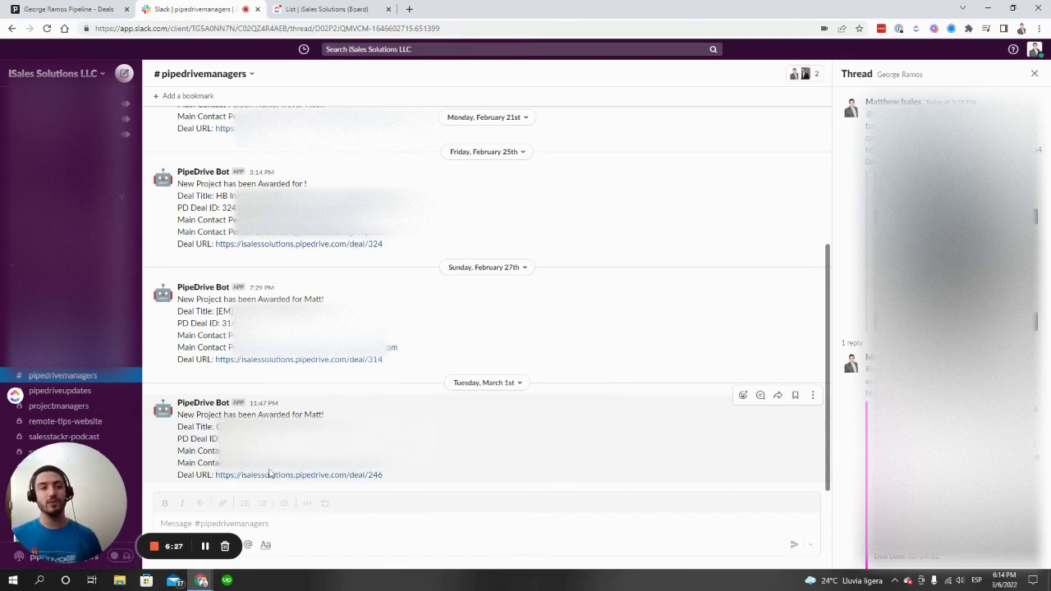
Open the second PD Data Migration task on the ClickUp board to see its Pipedrive deal details.
{"action": "left_click", "coordinate": [299, 8]}
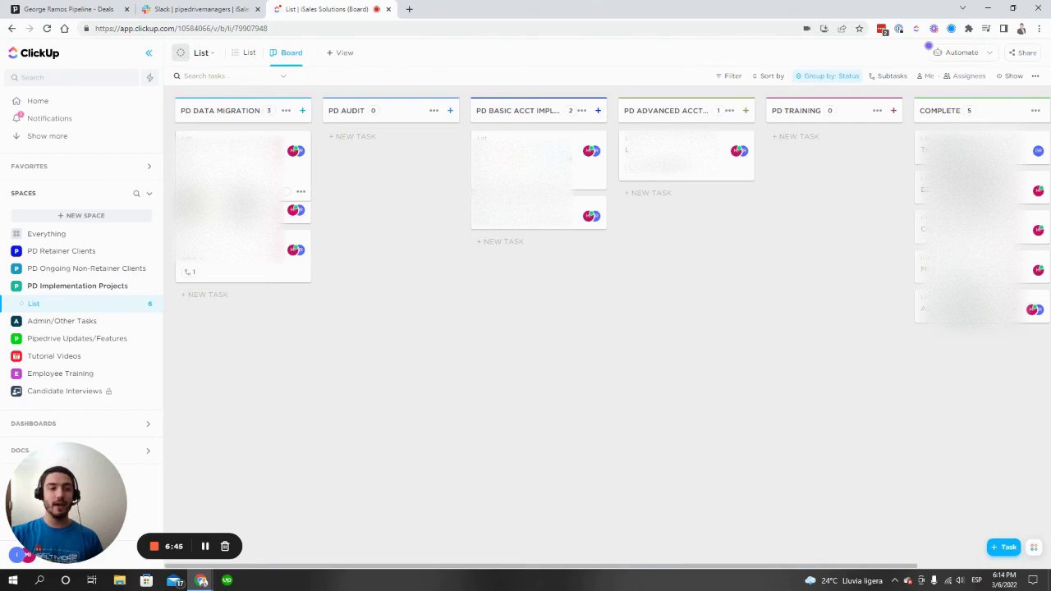
{"action": "left_click", "coordinate": [246, 189]}
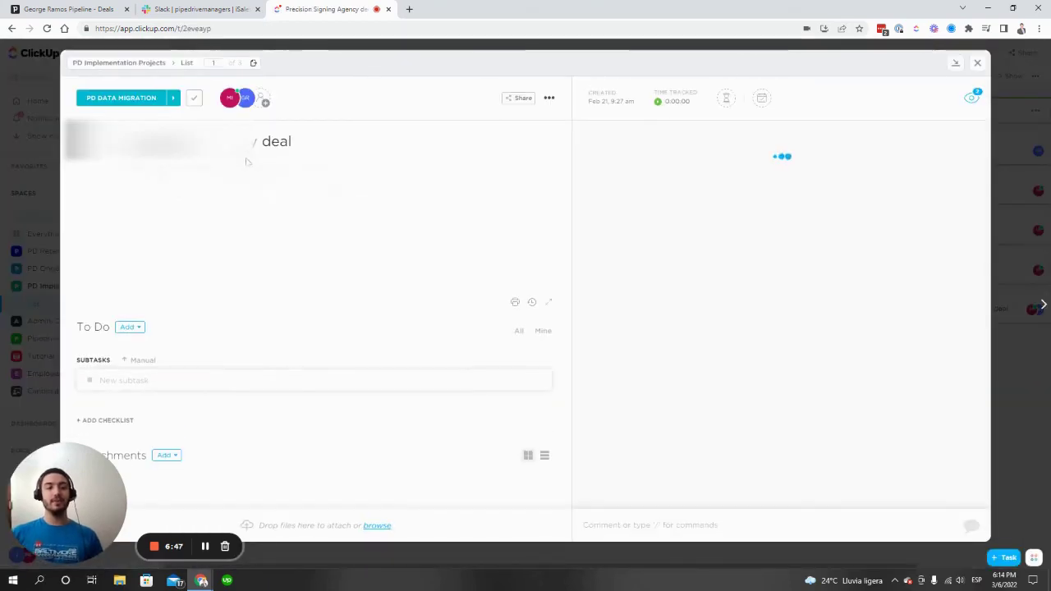